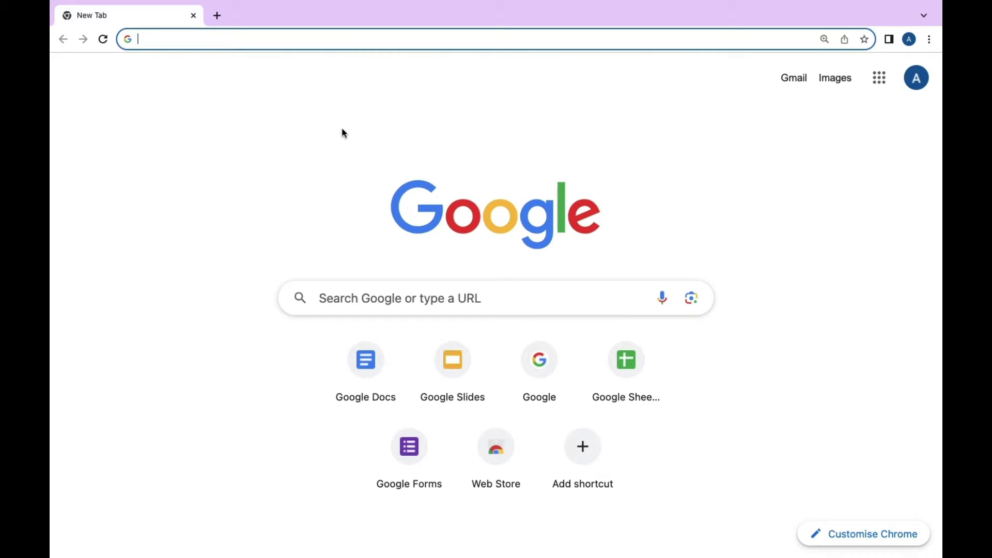
type("h")
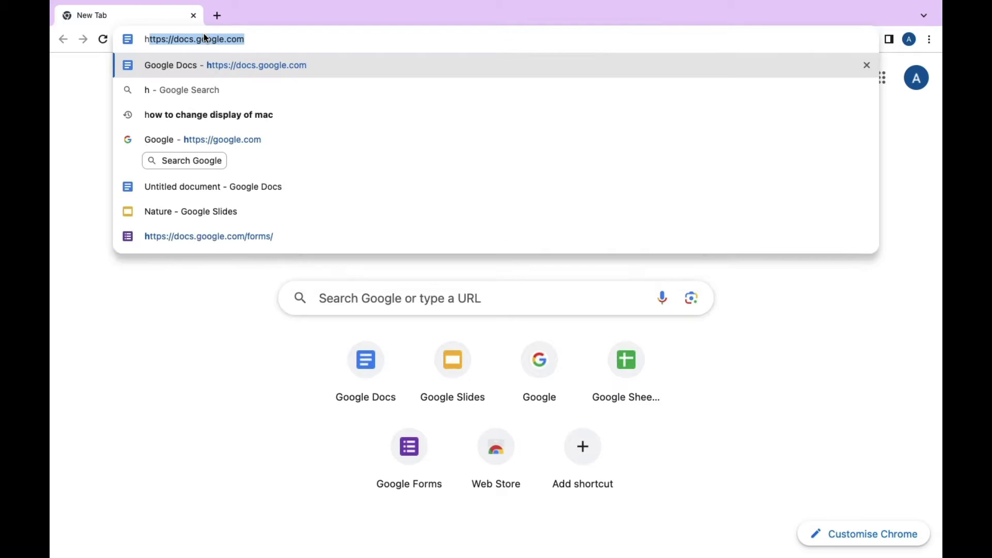
type("ttps://docs.google.com")
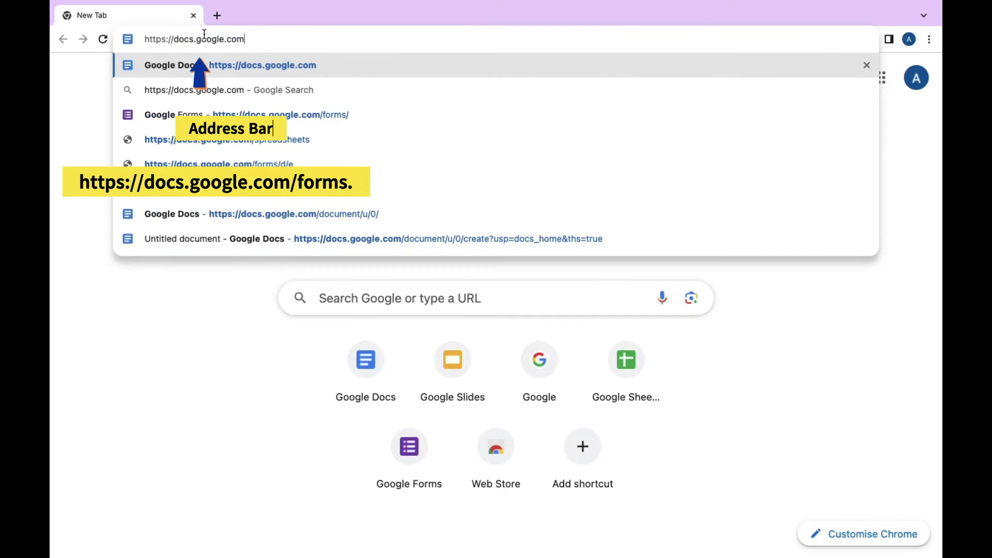
type("/forms/")
Step: Launch Google Forms from the Google apps launcher to reach its template gallery
key("Return")
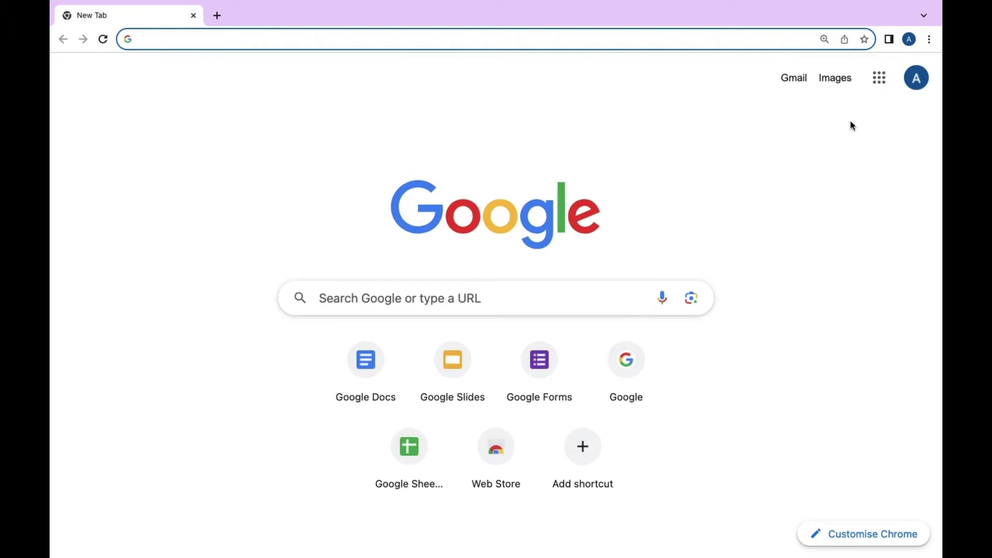
left_click(879, 78)
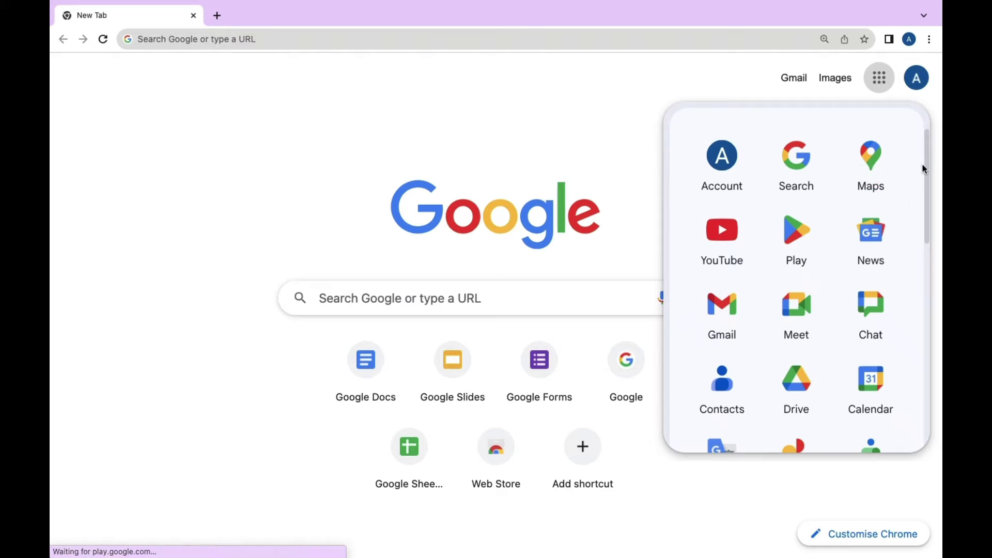
left_click_drag(925, 168, 916, 330)
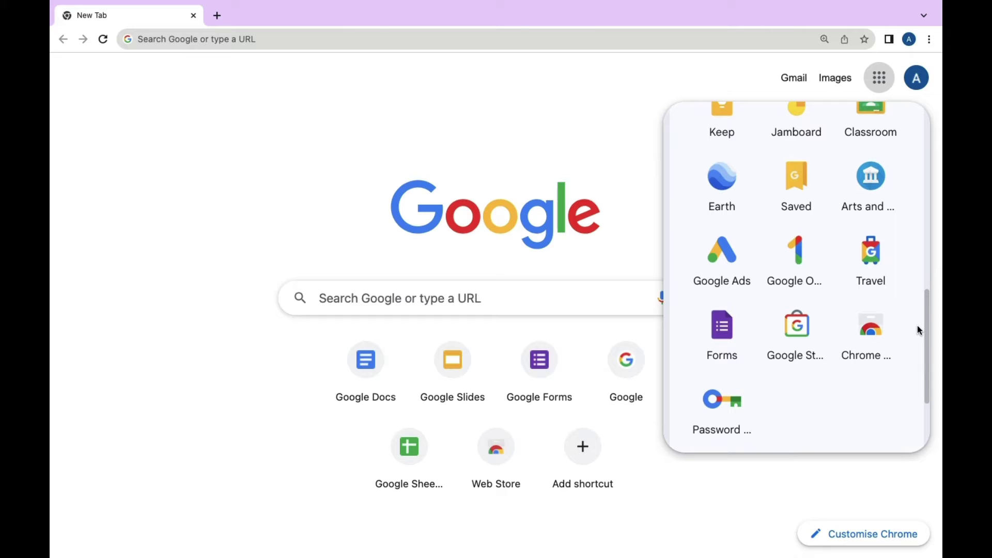
left_click(727, 335)
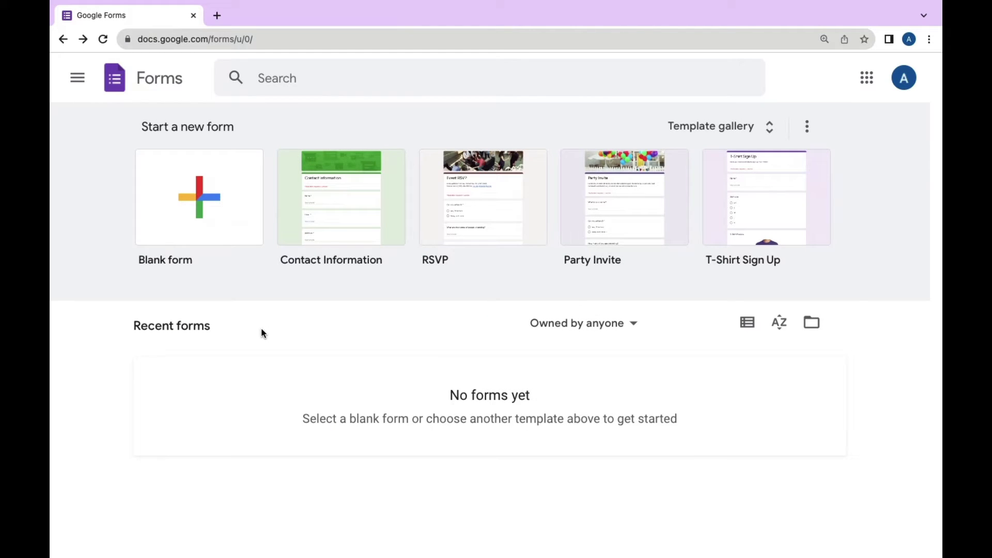
Step: Create a blank 'Untitled form' and dismiss the Style your text notice
left_click(199, 210)
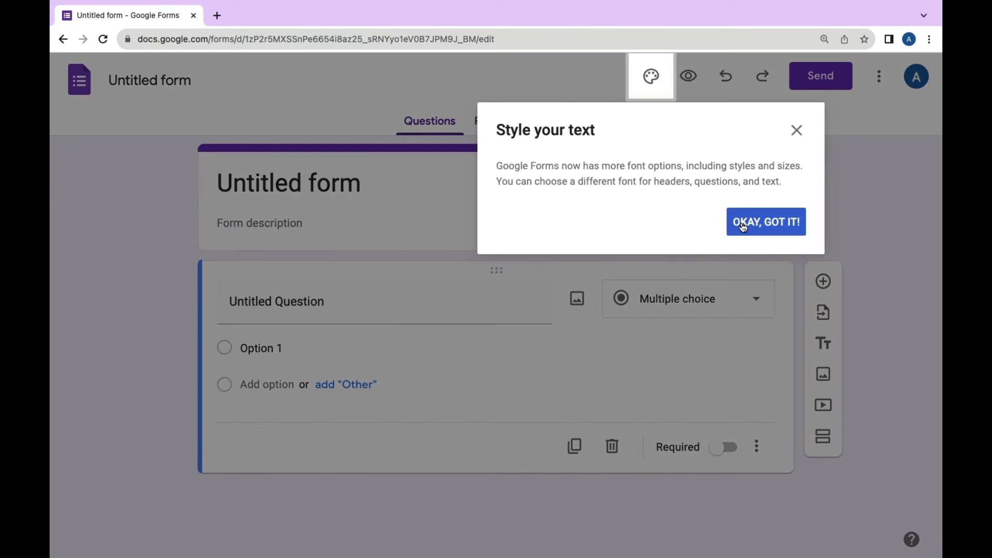
left_click(741, 224)
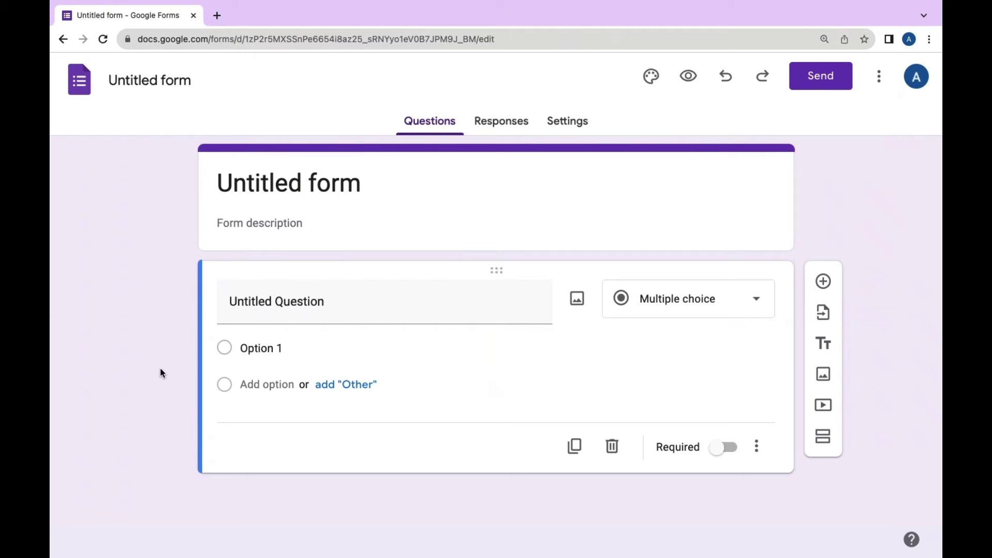
Step: Rename the form 'Coding Club Registration' and paste a club invitation paragraph as its description
left_click(265, 187)
triple_click(265, 186)
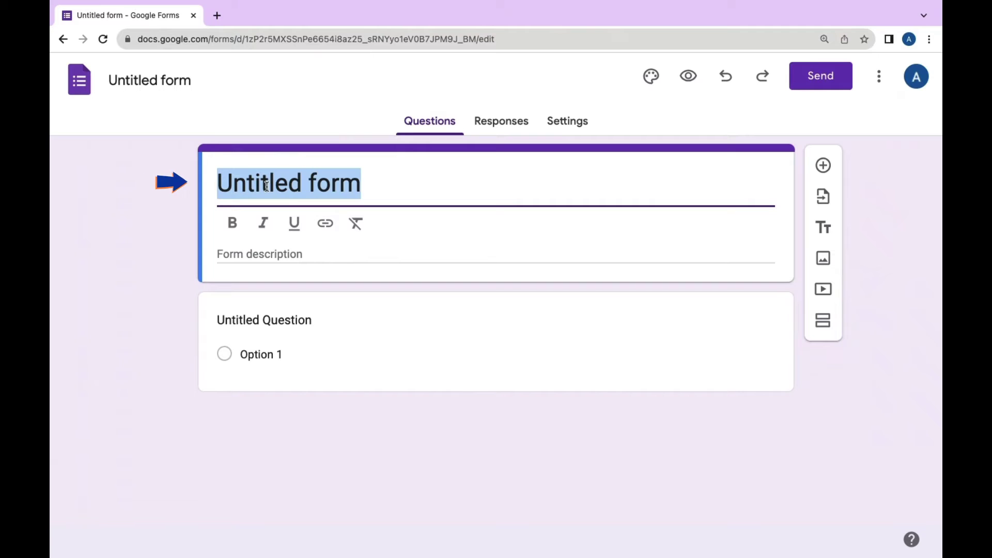
type("Coding Club Registra")
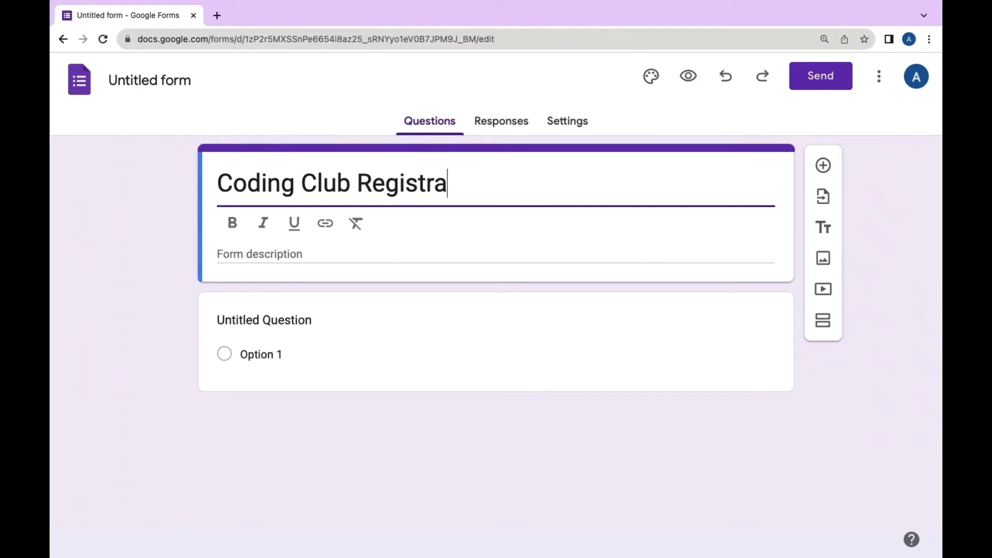
type("tion")
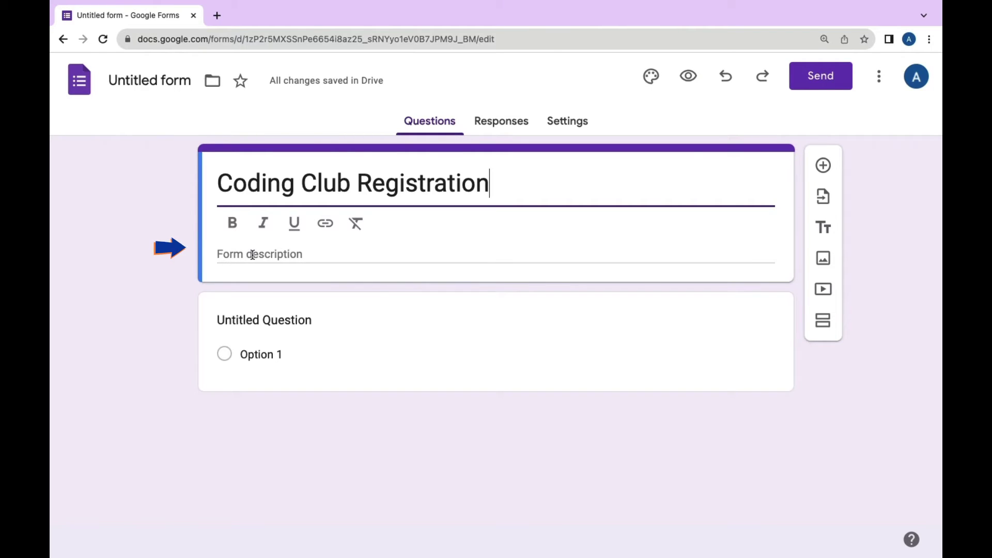
left_click(252, 254)
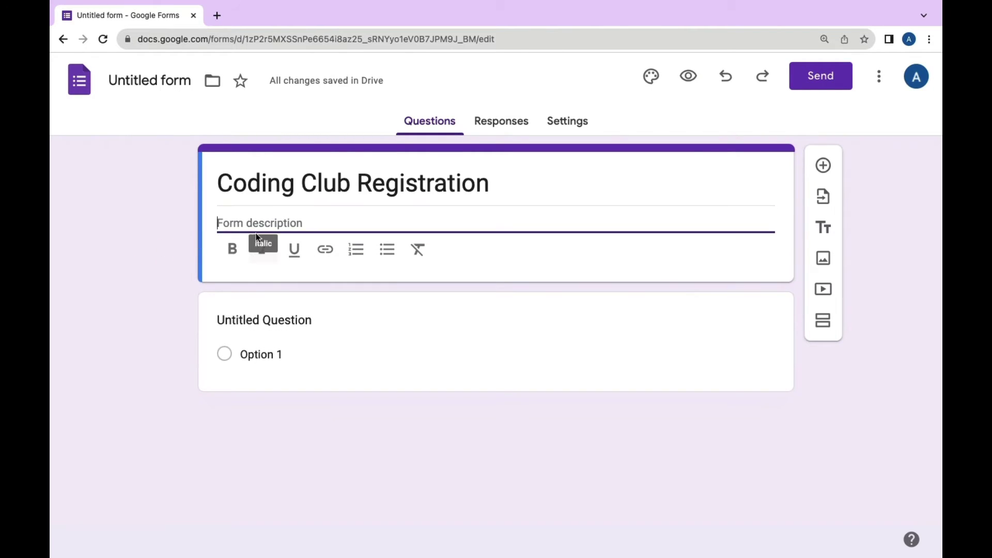
type("Become part of our Coding Club where enthusiasts like you come together to explore coding through workshops and projects. Join us to connect, learn, and grow in a vibrant community passionate about digital innovation.")
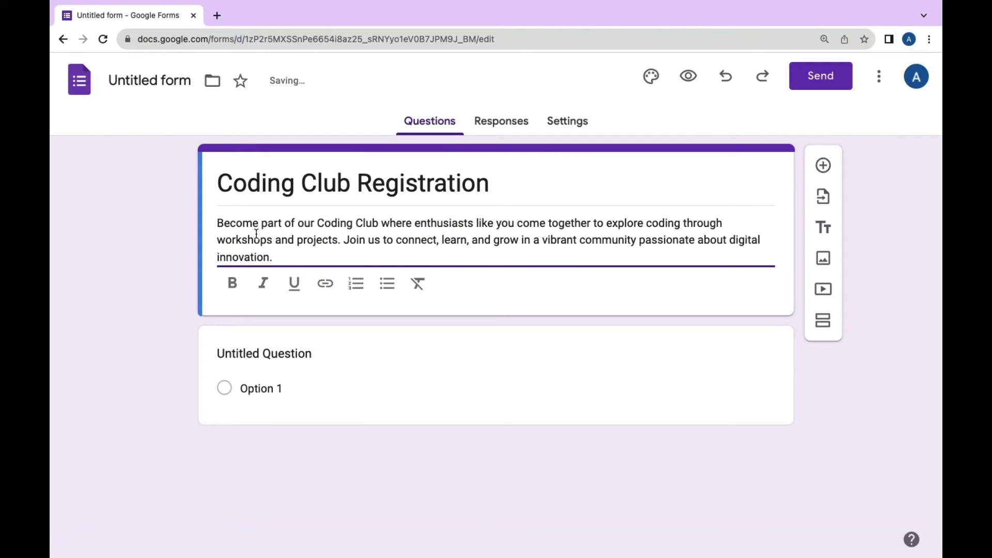
Step: Set the Theme colour to the green swatch instead of purple
left_click(586, 466)
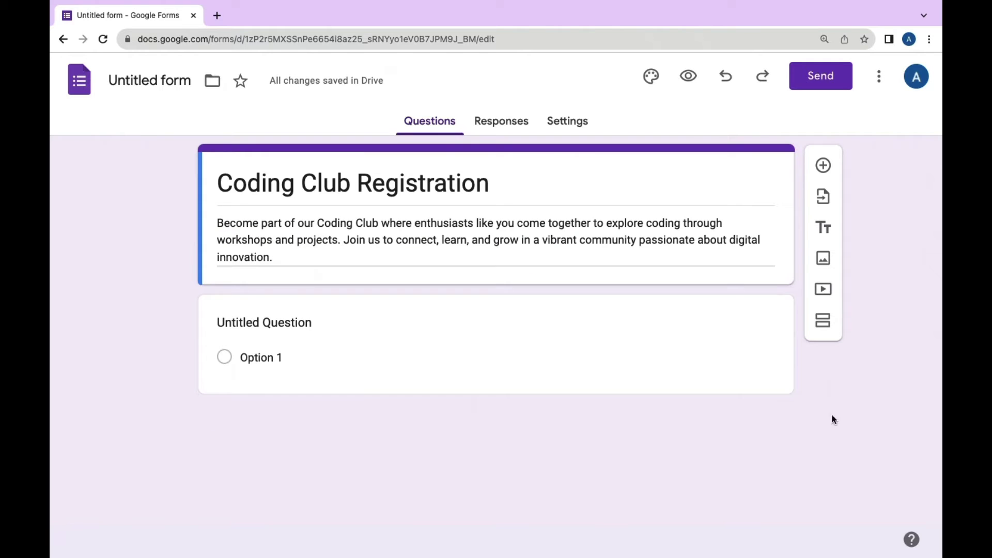
left_click(650, 76)
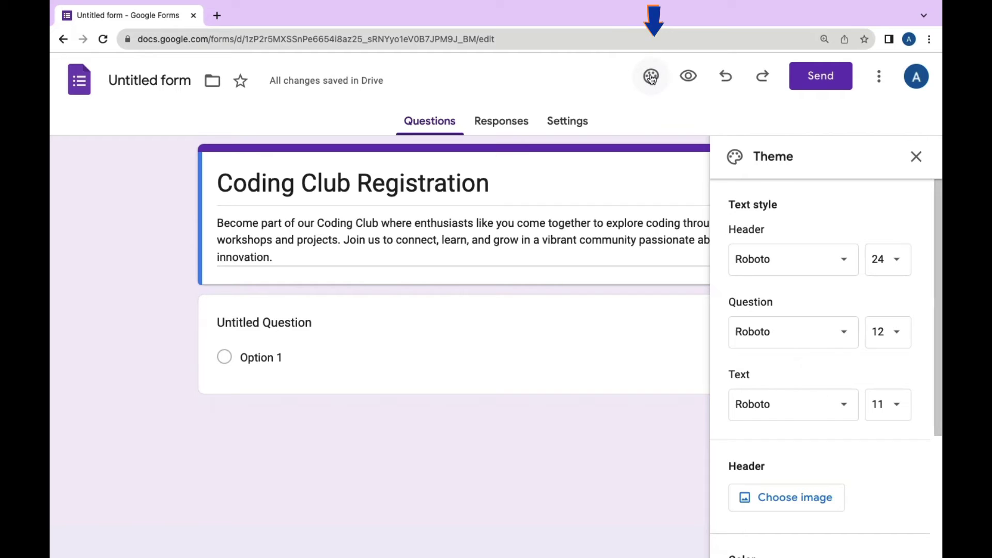
scroll(840, 230, "down", 1)
scroll(839, 230, "down", 2)
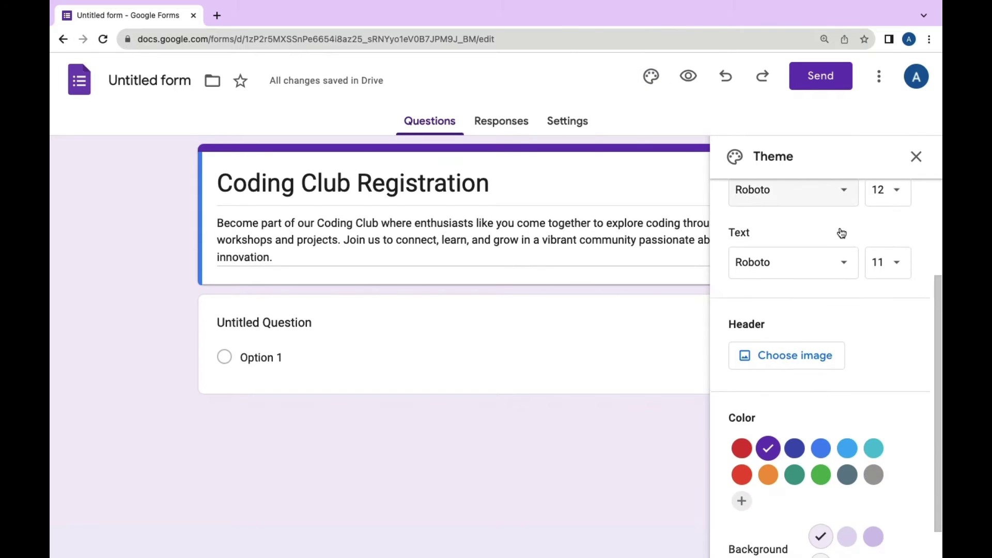
scroll(839, 230, "up", 3)
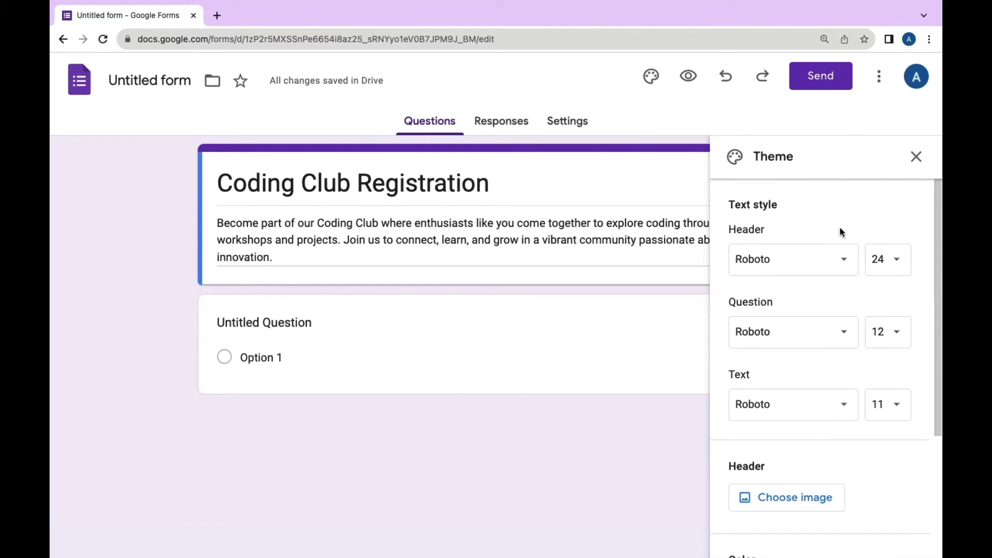
scroll(879, 506, "down", 2)
scroll(879, 506, "down", 2)
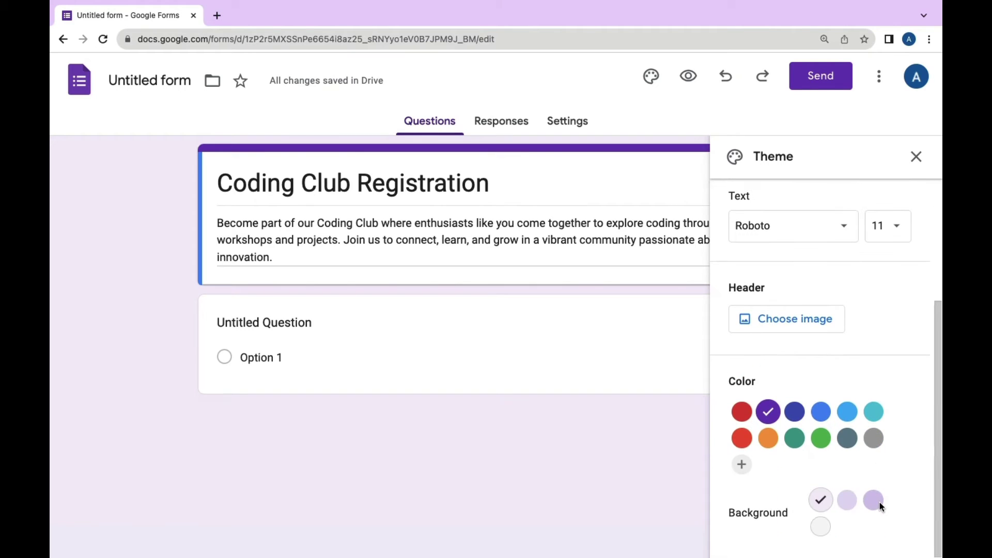
left_click(821, 439)
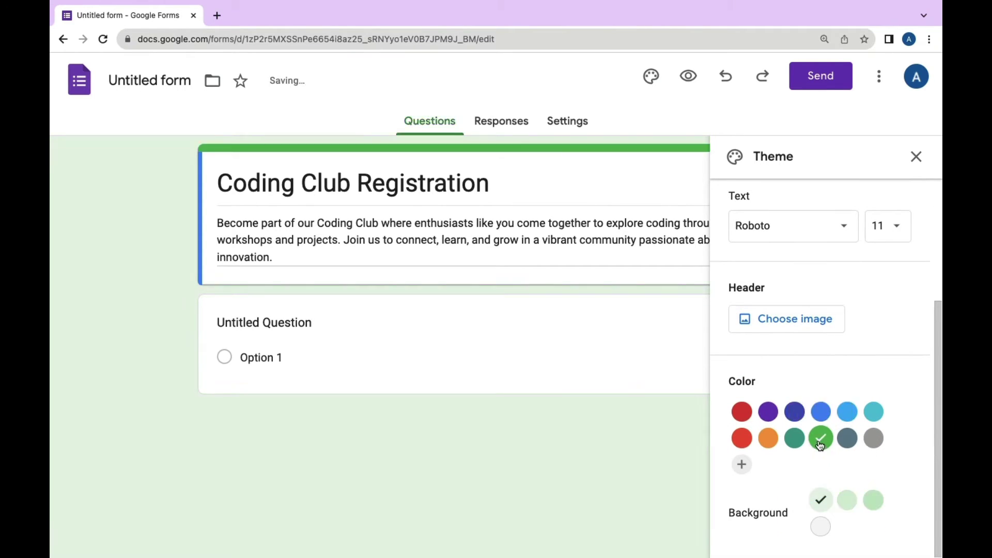
left_click(916, 157)
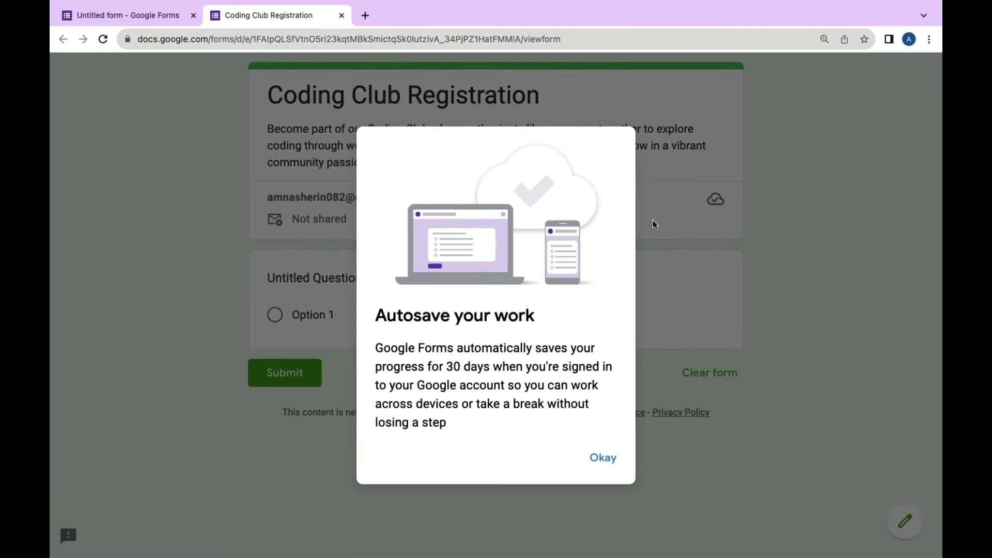
left_click(603, 458)
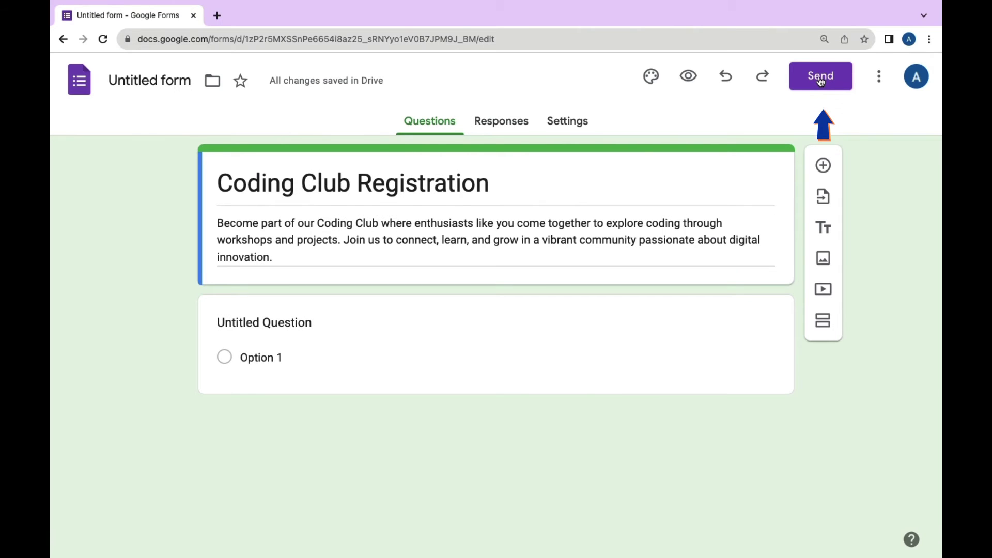
left_click(820, 77)
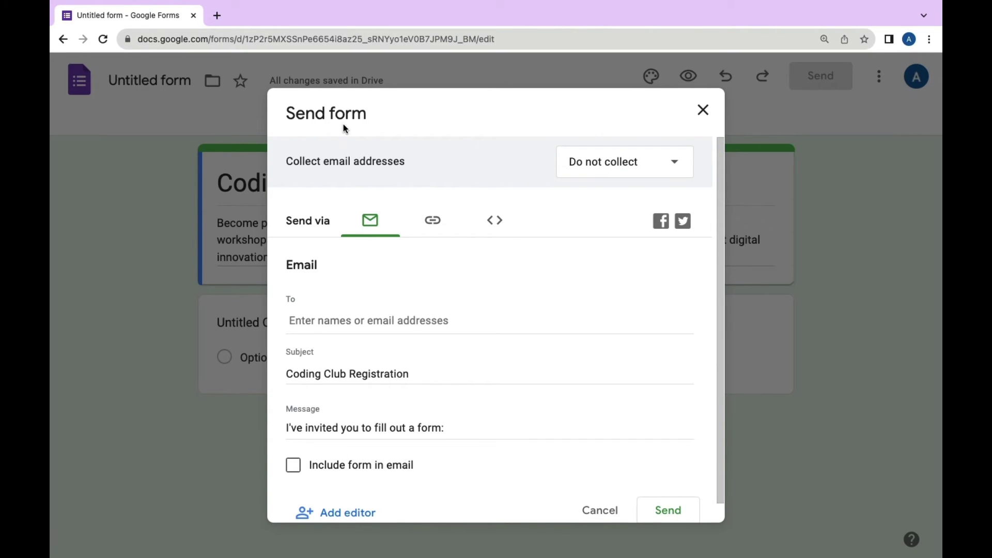
left_click(700, 110)
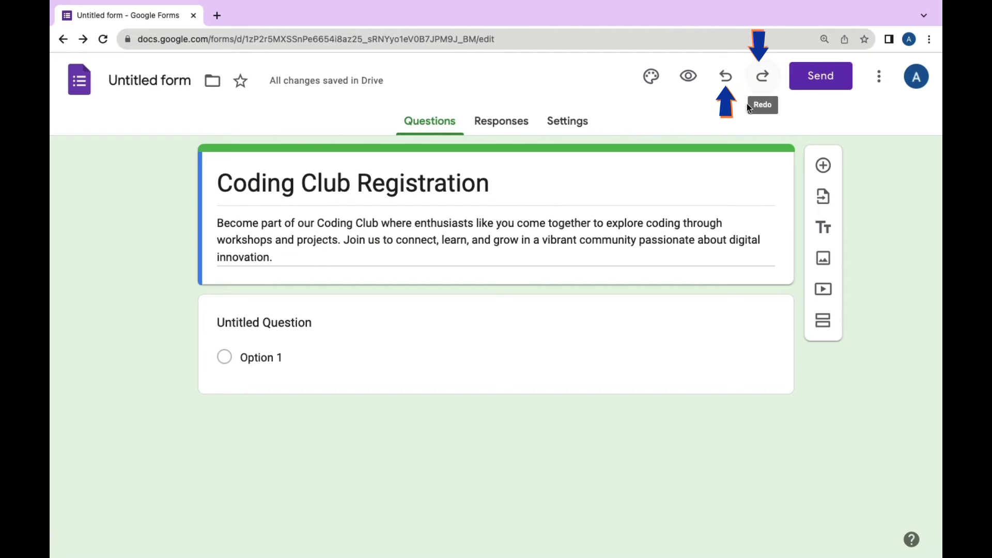
Step: Add the multiple-choice question 'Are you interested in coding club' with options Yes and No
left_click(822, 166)
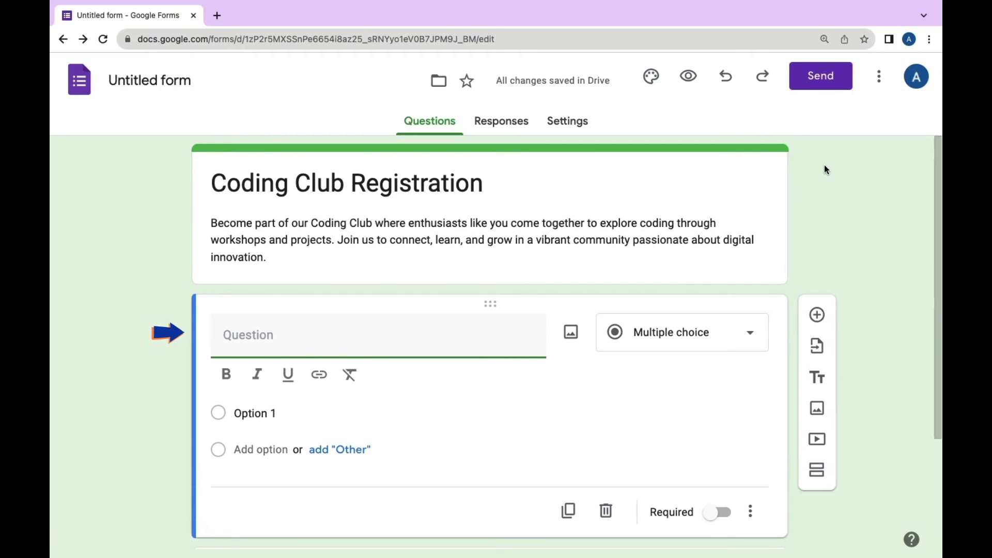
type("A")
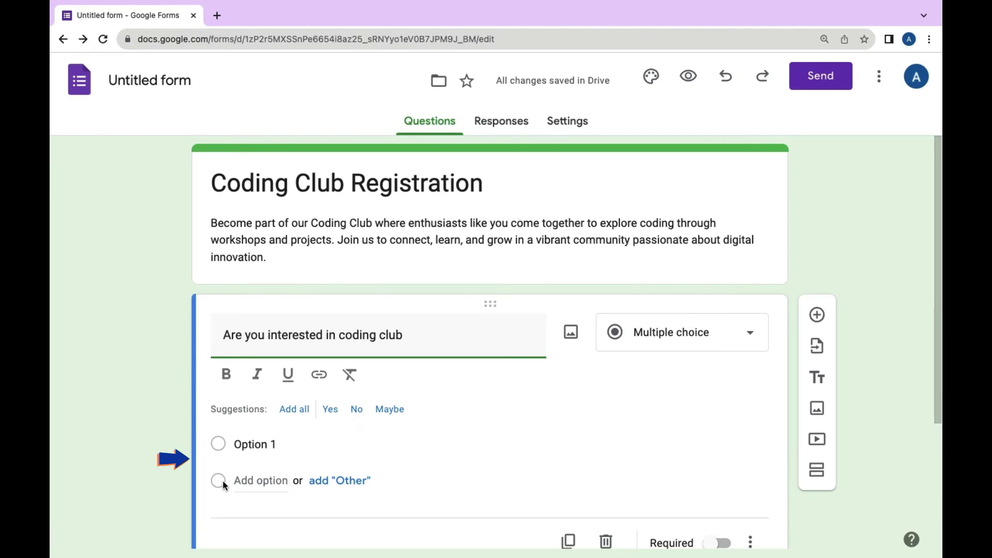
left_click(240, 443)
type("Ye")
key("ctrl+a")
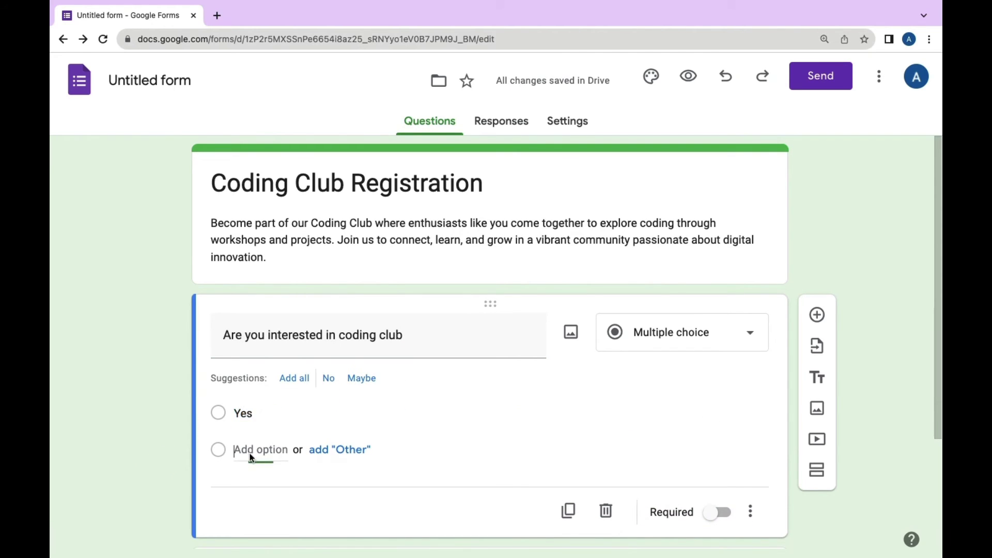
left_click(249, 454)
left_click(493, 472)
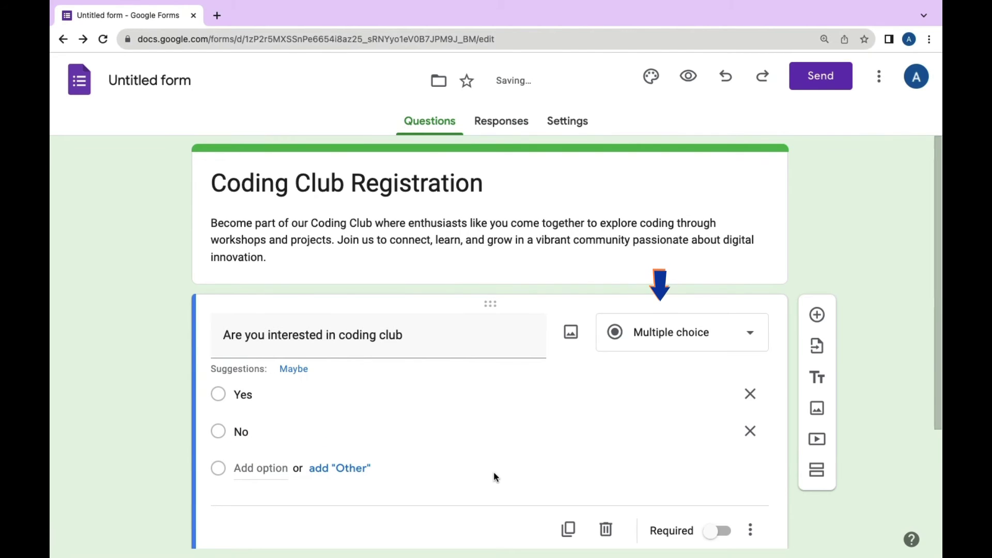
left_click(686, 342)
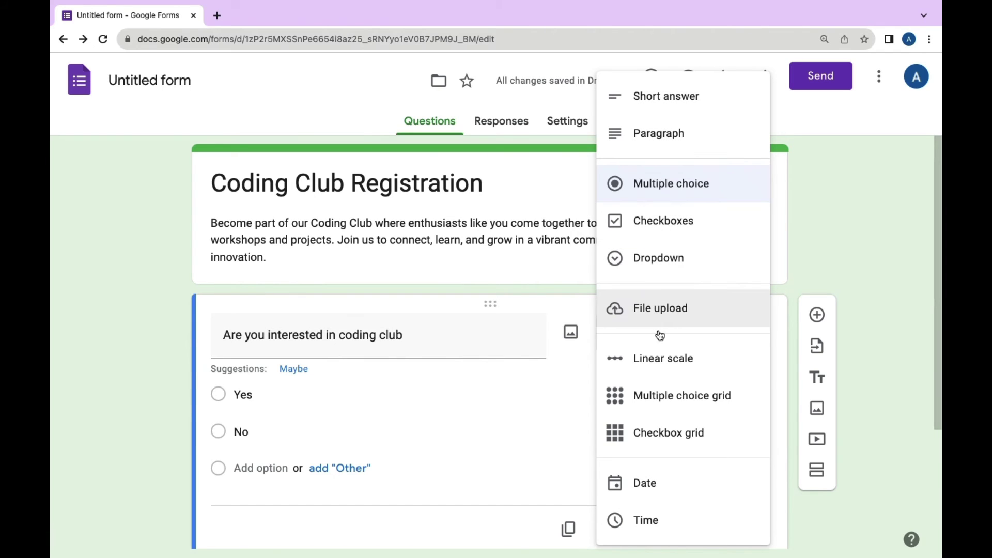
Step: Keep the Yes/No question as Multiple choice and leave Required switched off
left_click(571, 393)
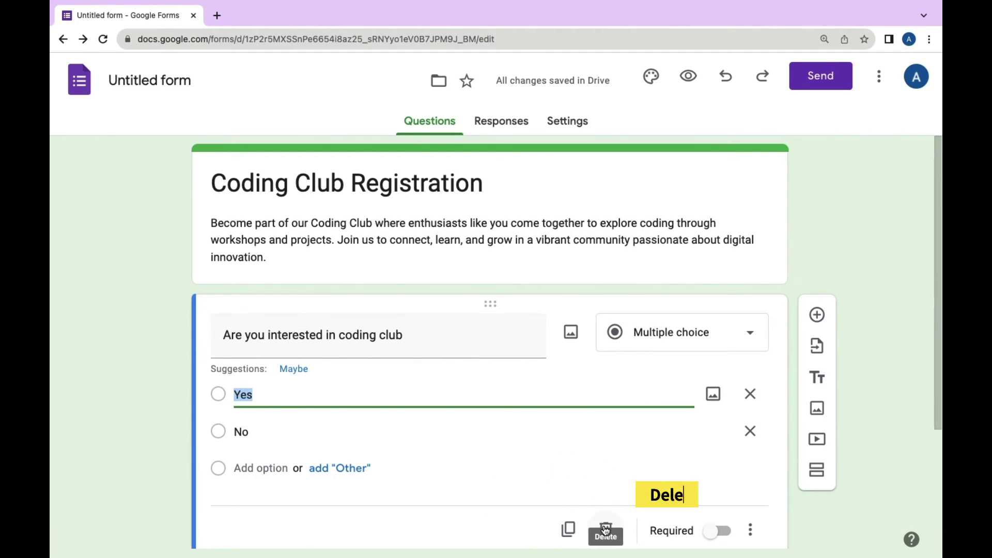
left_click(713, 531)
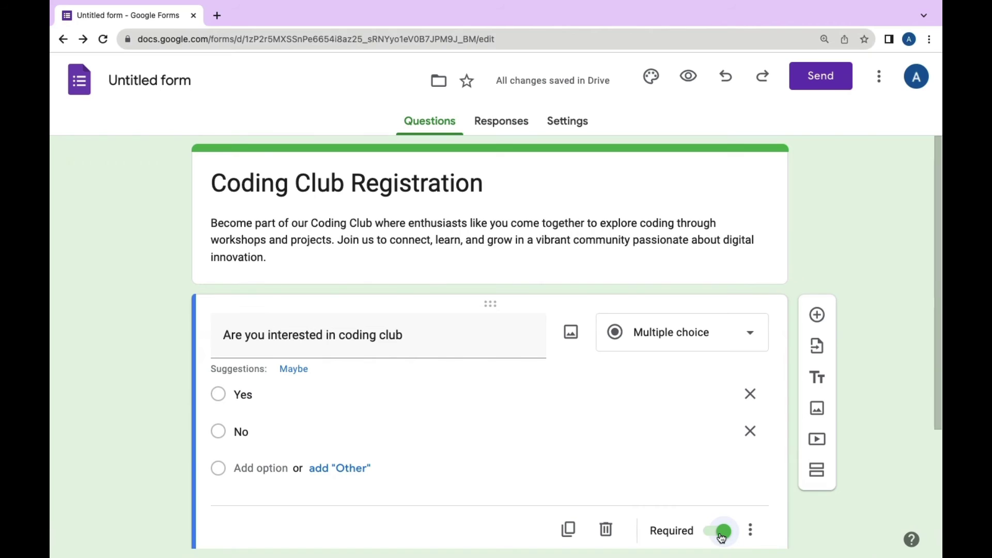
left_click(708, 534)
left_click(817, 348)
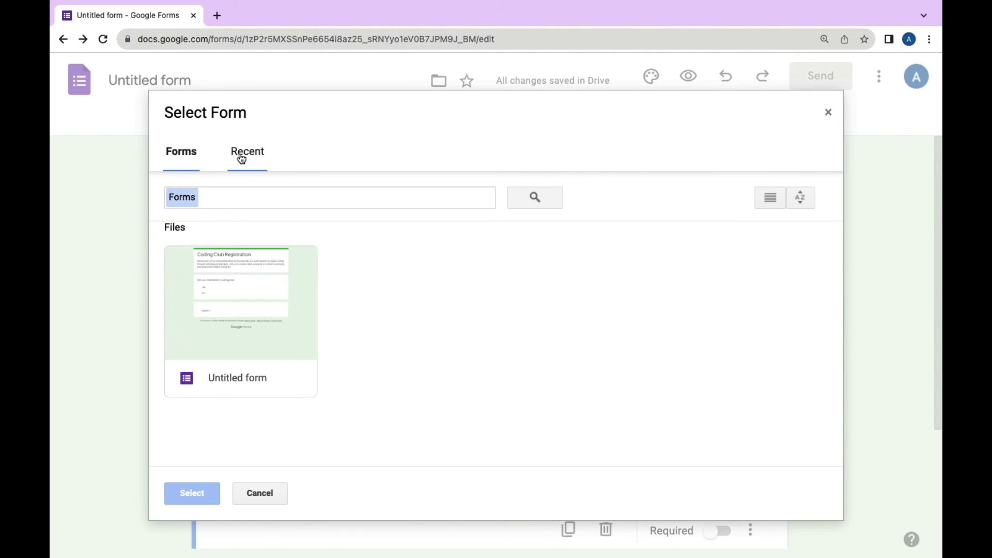
left_click(247, 153)
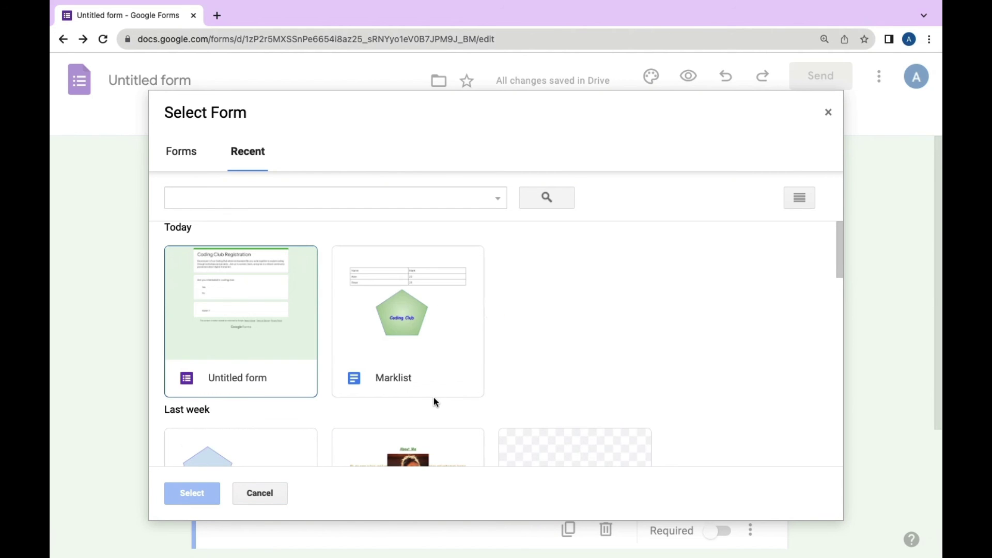
left_click(828, 111)
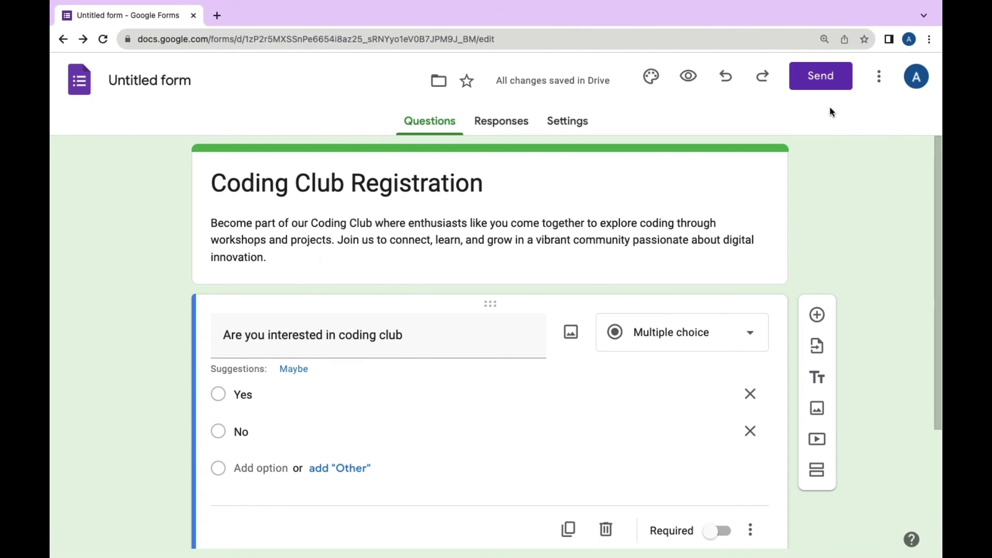
Step: Insert a blank title-and-description block, closing the image and video pickers without adding media
left_click(816, 378)
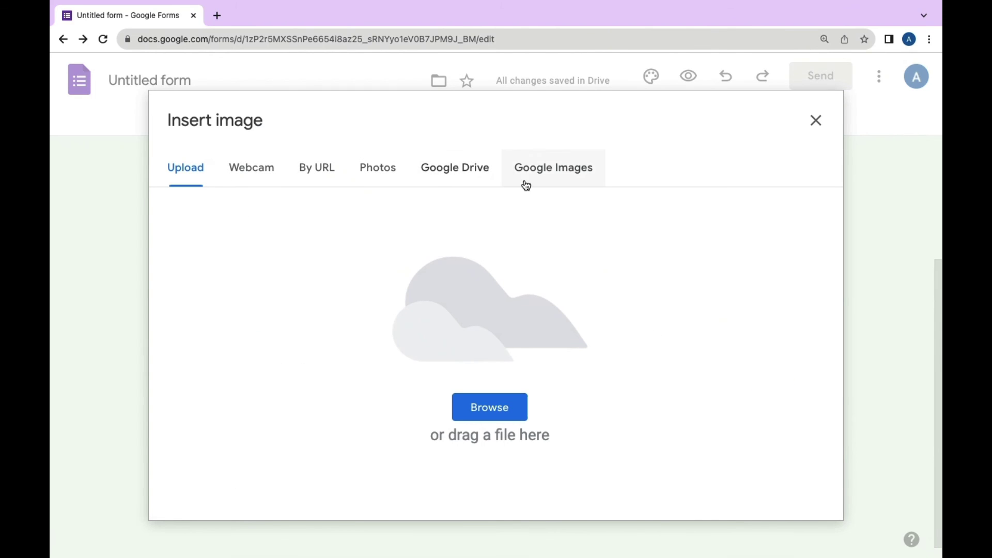
left_click(816, 120)
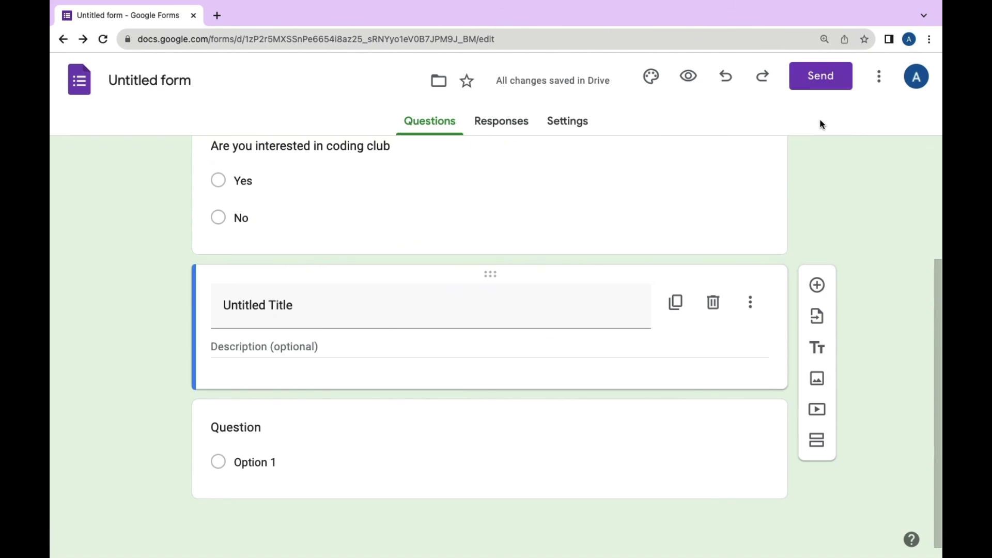
left_click(816, 410)
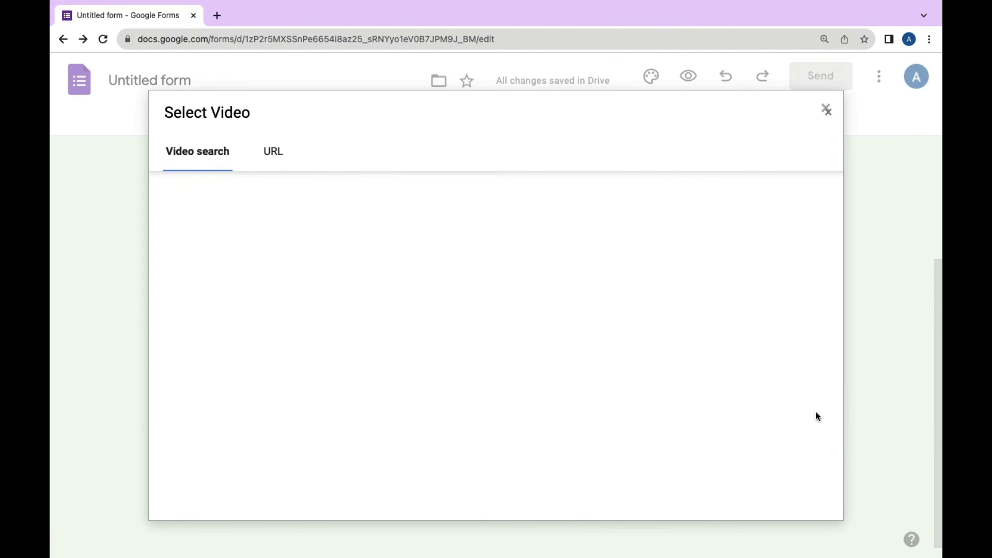
left_click(827, 114)
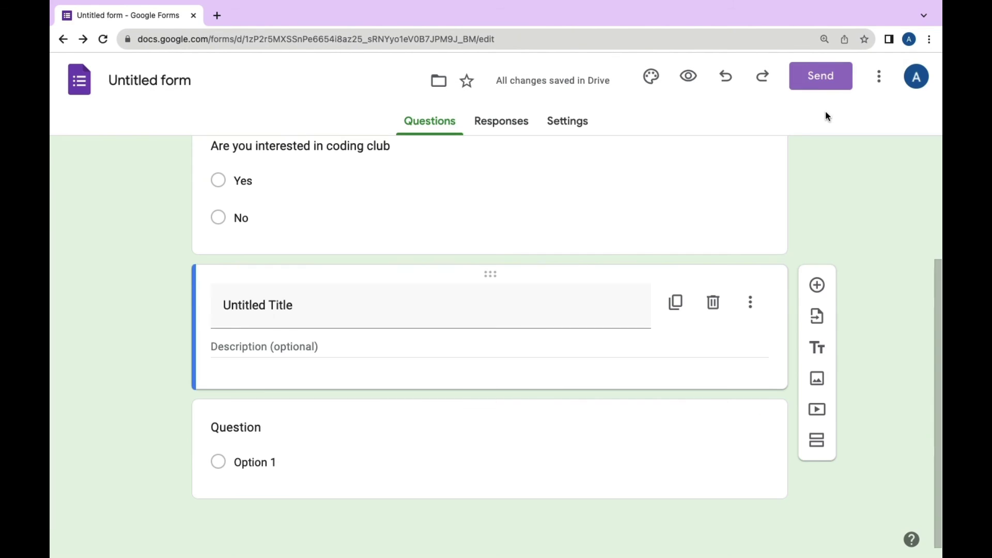
Step: Add an 'Untitled Section' as Section 2 after the title block
left_click(815, 441)
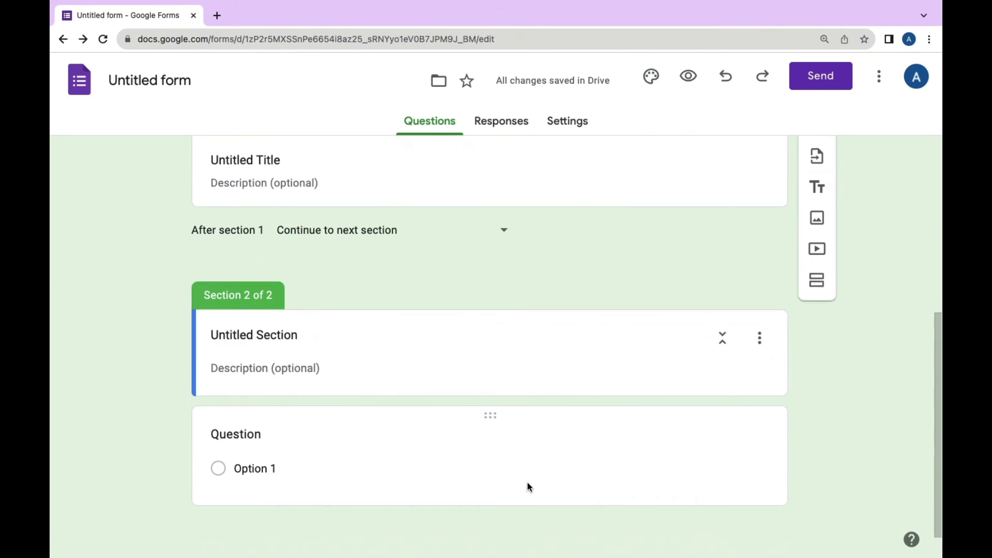
scroll(528, 486, "up", 1)
scroll(527, 487, "up", 4)
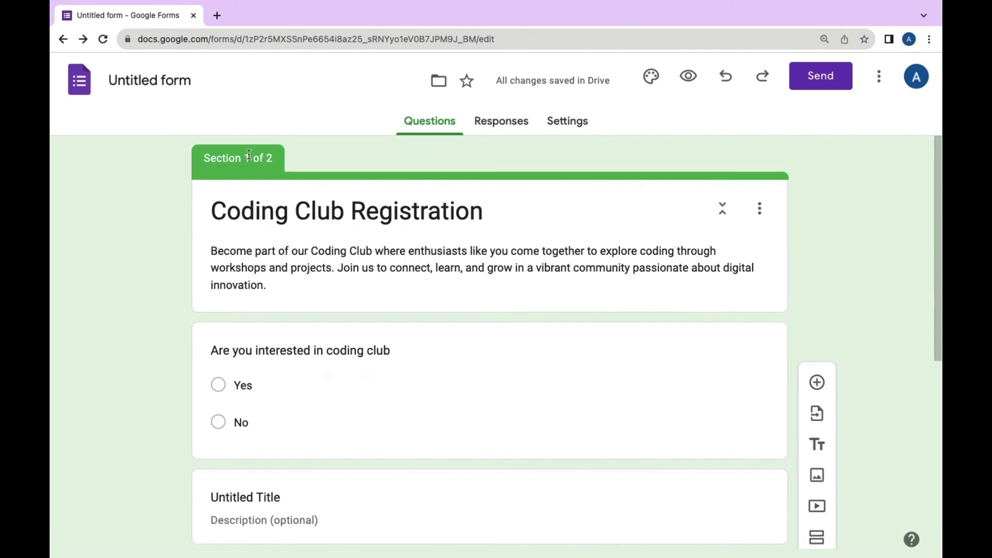
scroll(344, 507, "down", 1)
scroll(344, 508, "down", 4)
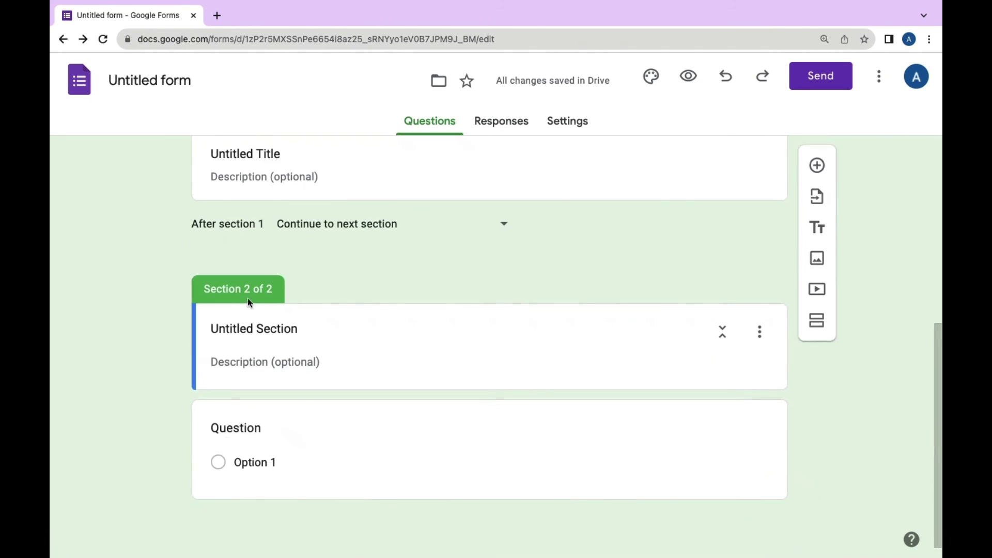